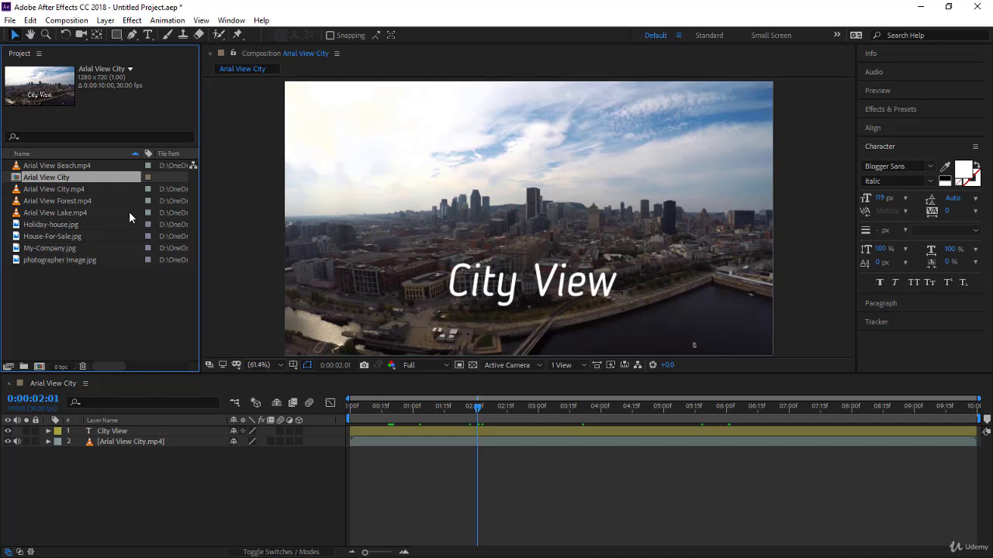
Select House-For-Sale.jpg plus the Beach, Lake, City and Forest aerial videos and bring up their context menu.
left_click(127, 324)
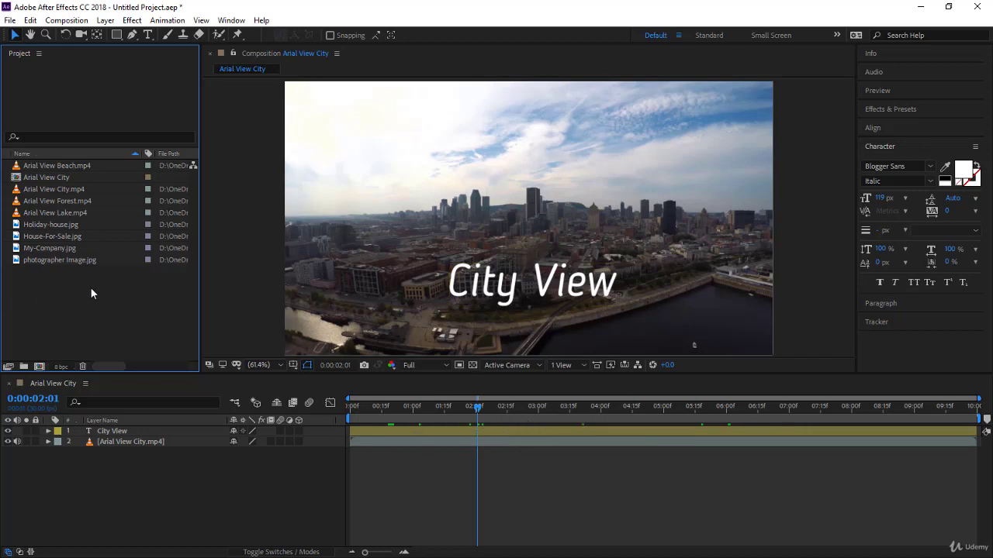
left_click(60, 236)
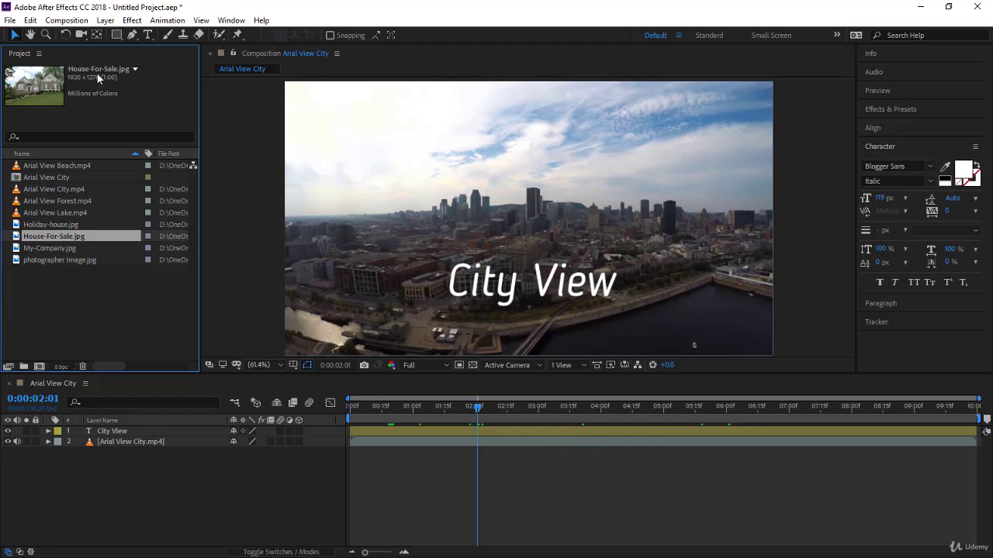
left_click(80, 166, "ctrl")
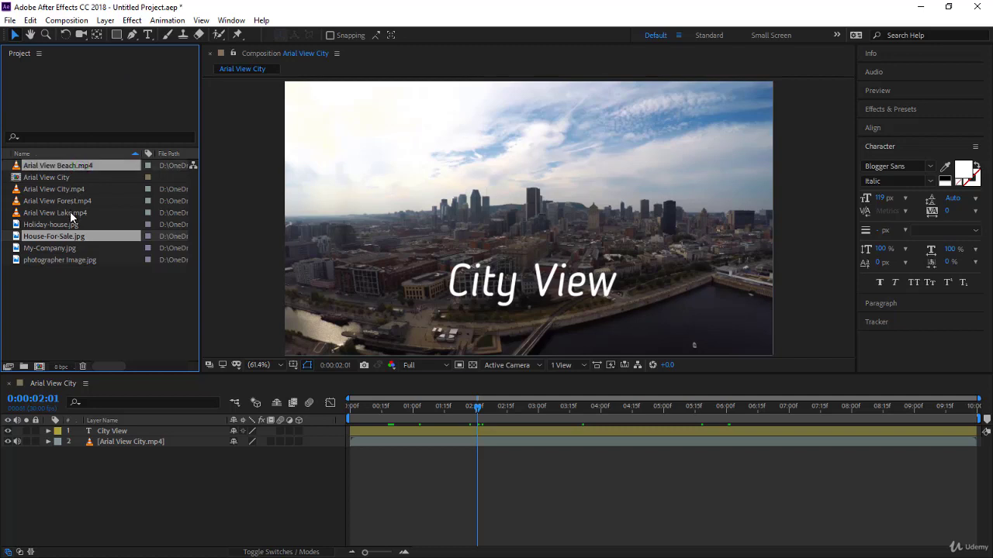
left_click(69, 211, "ctrl")
left_click(77, 190, "ctrl")
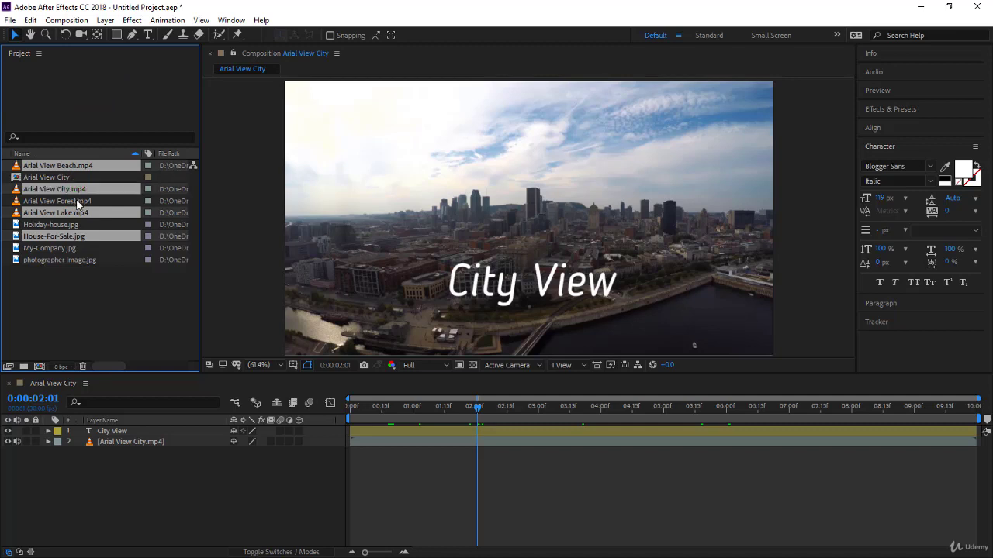
left_click(78, 201, "ctrl")
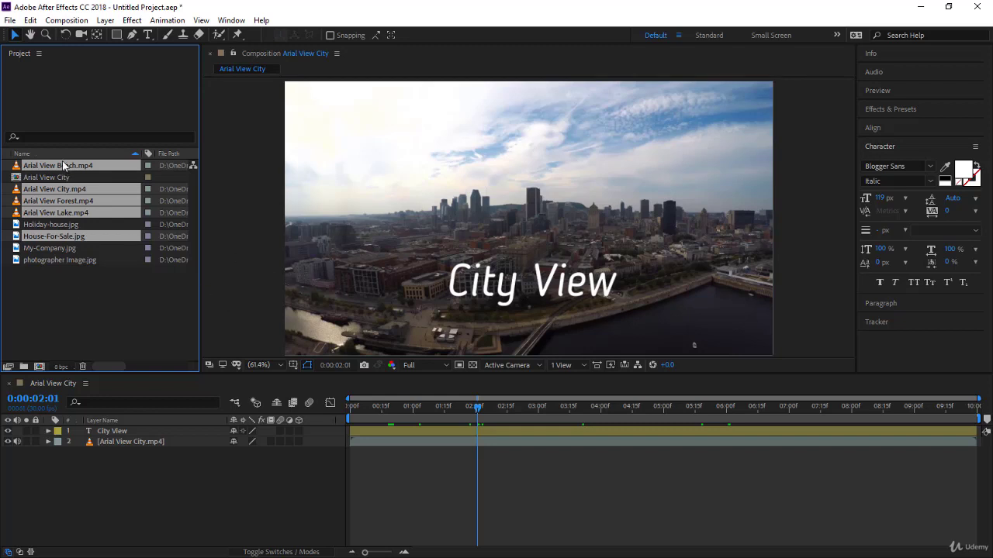
right_click(123, 202)
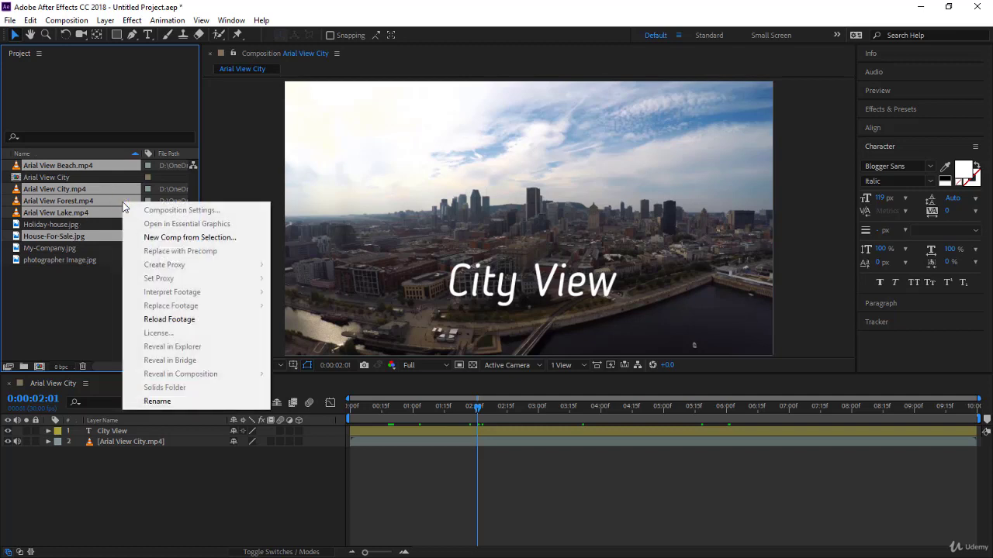
left_click(184, 241)
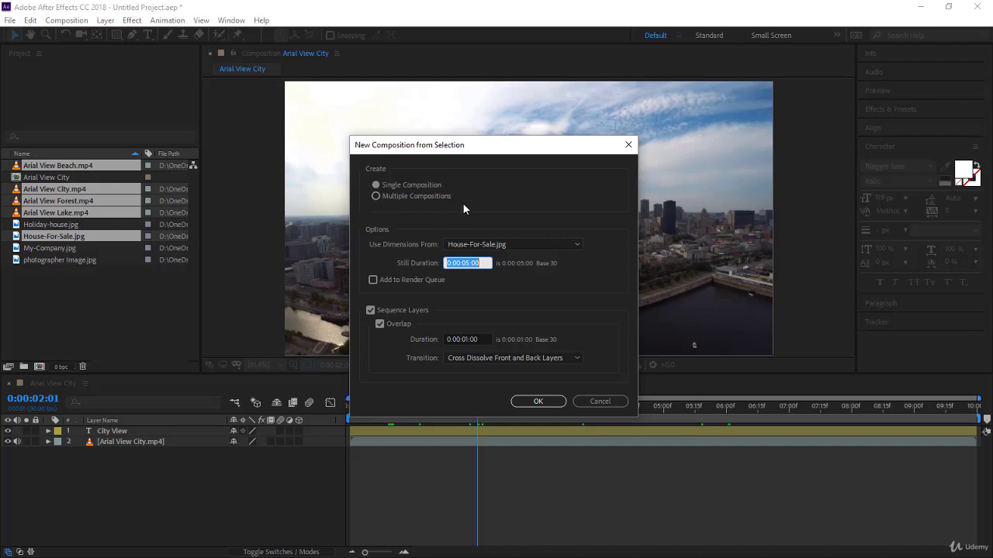
left_click(380, 197)
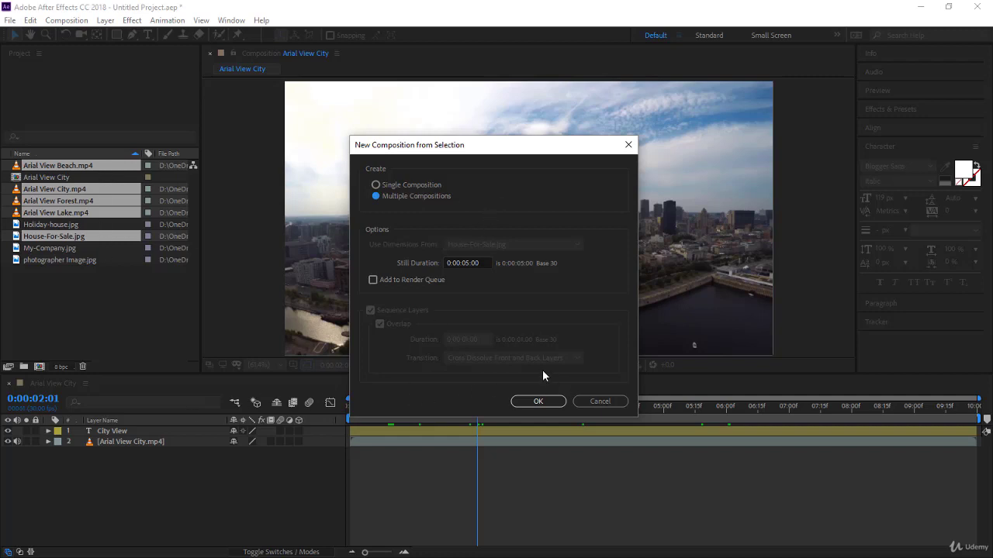
left_click(414, 185)
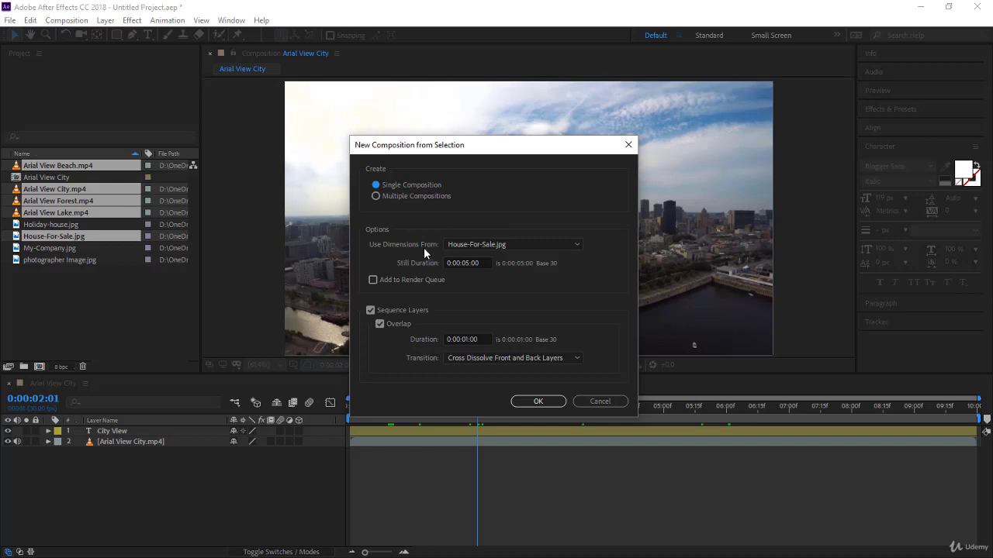
Take the new composition's dimensions from Arial View Forest.mp4.
left_click(472, 246)
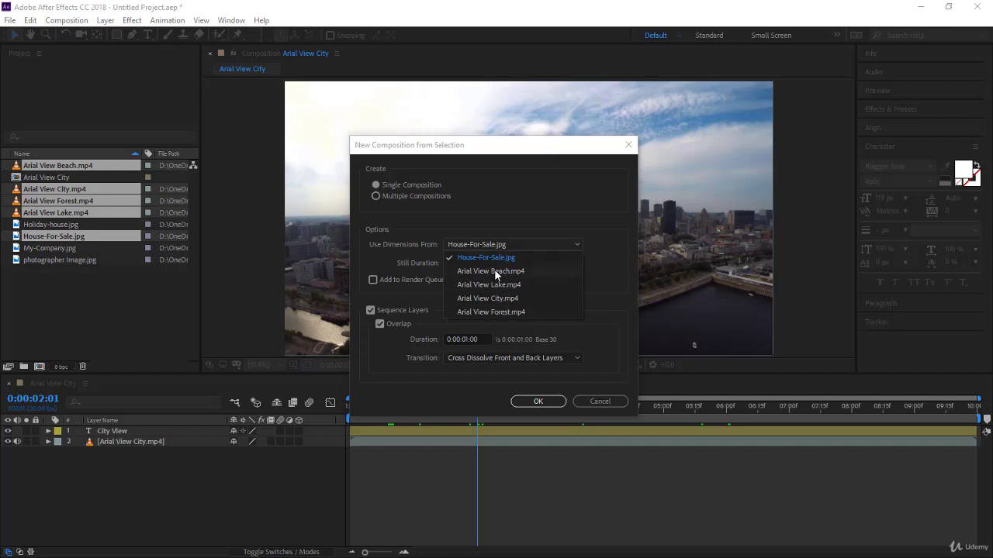
left_click(499, 311)
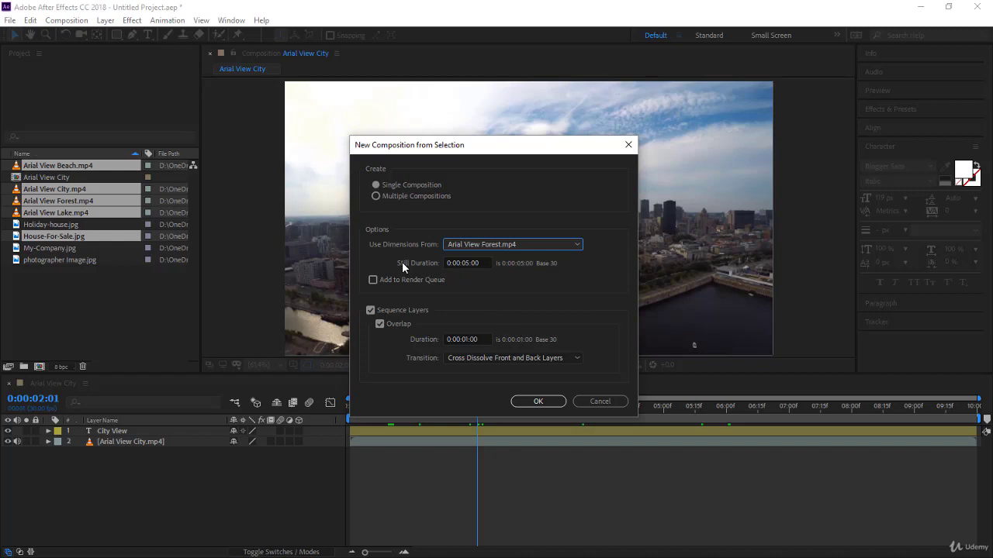
left_click(506, 245)
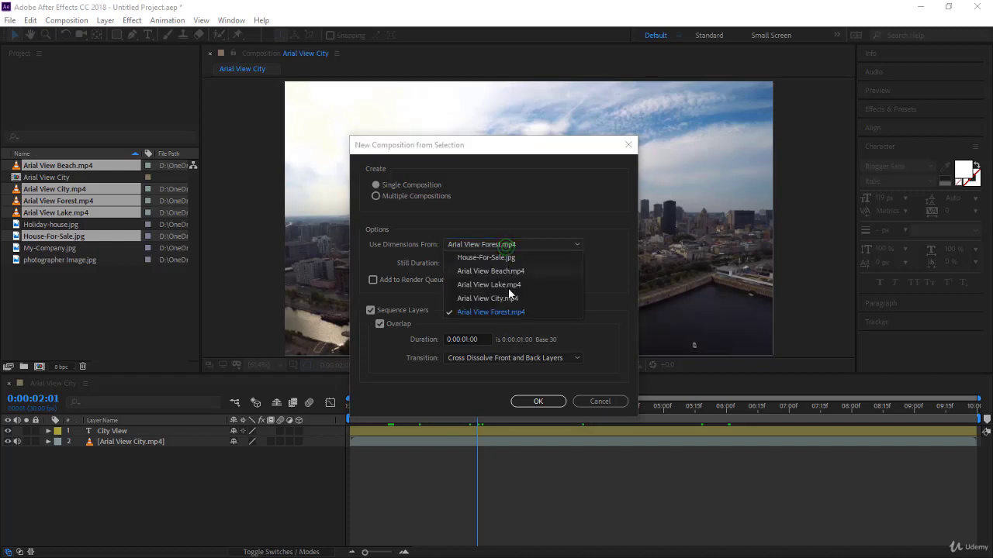
left_click(500, 209)
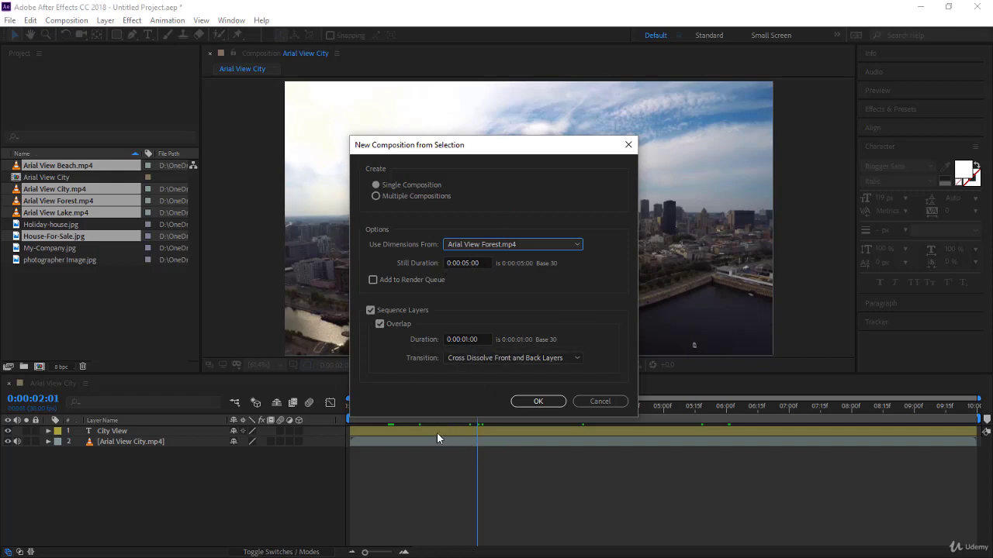
Change the still image duration from 5 seconds to 0:00:03:00.
left_click(467, 259)
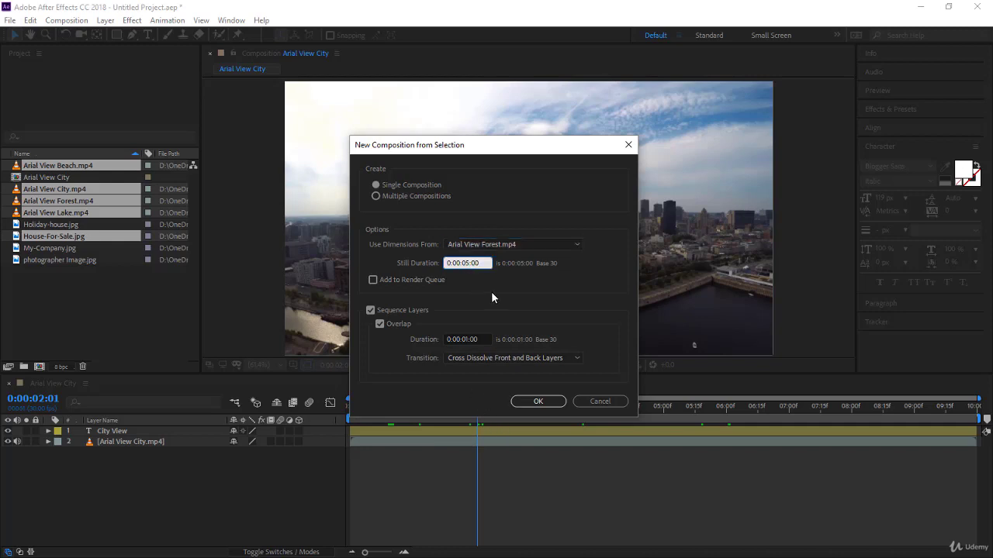
key("Delete")
left_click(469, 306)
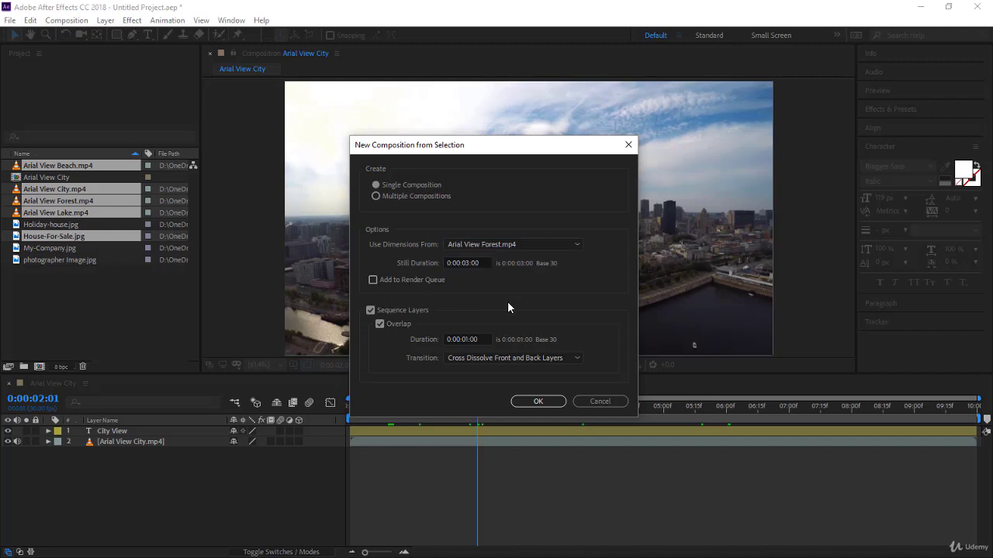
left_click(454, 373)
Edit the Overlap Duration field, trying 2 seconds before clearing the seconds digit.
left_click(468, 339)
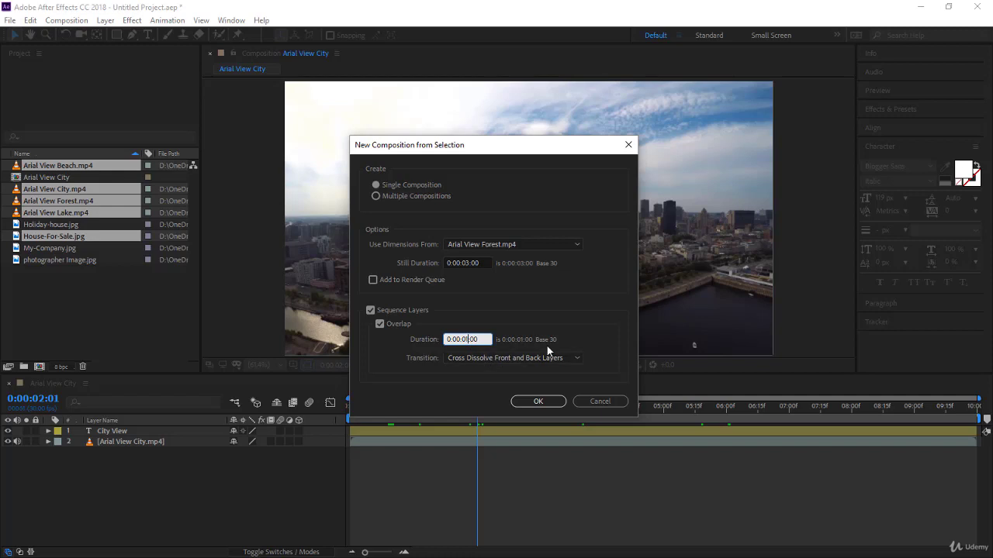
key("BackSpace")
type("2")
key("BackSpace")
Use a 1-second overlap with the Cross Dissolve Front and Back Layers transition, then confirm.
type("1")
left_click(405, 362)
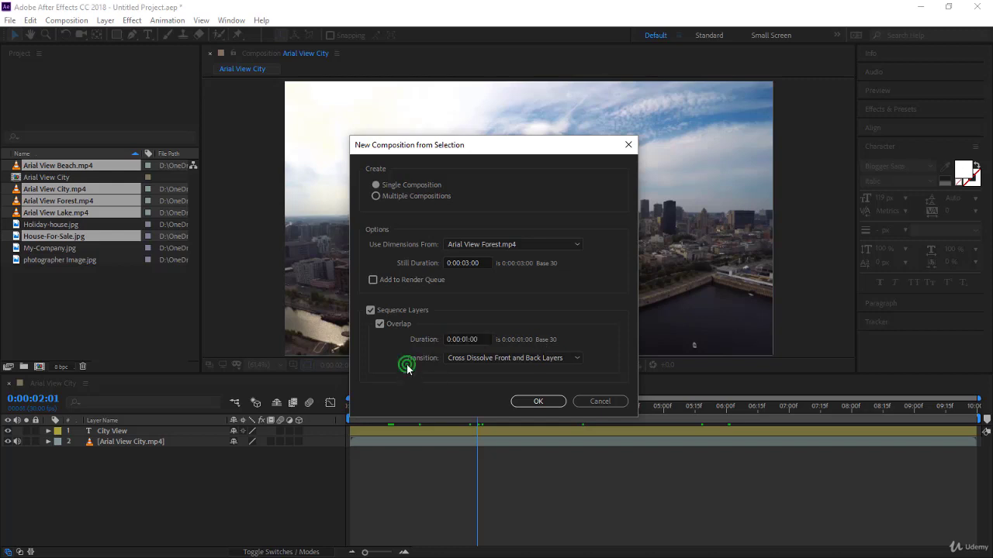
left_click(482, 357)
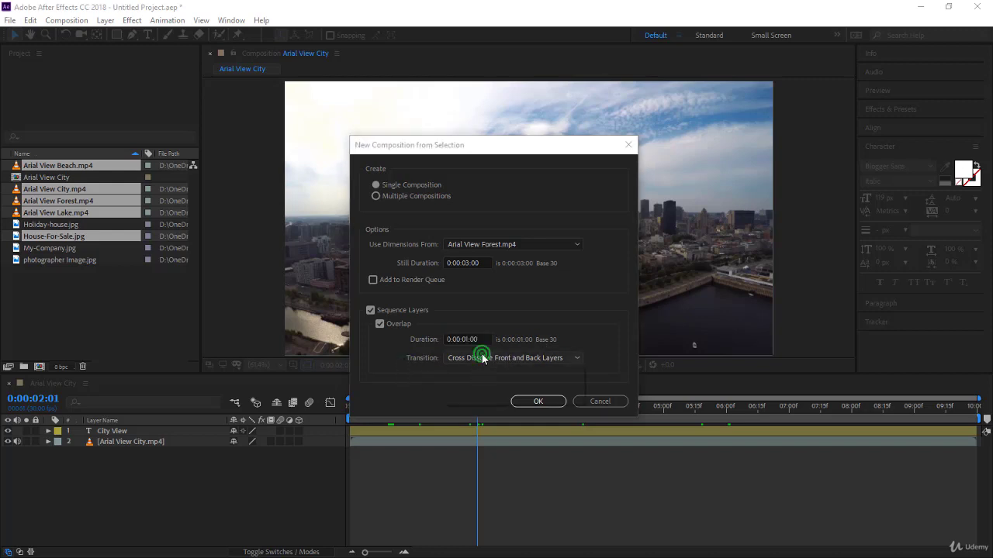
left_click(477, 370)
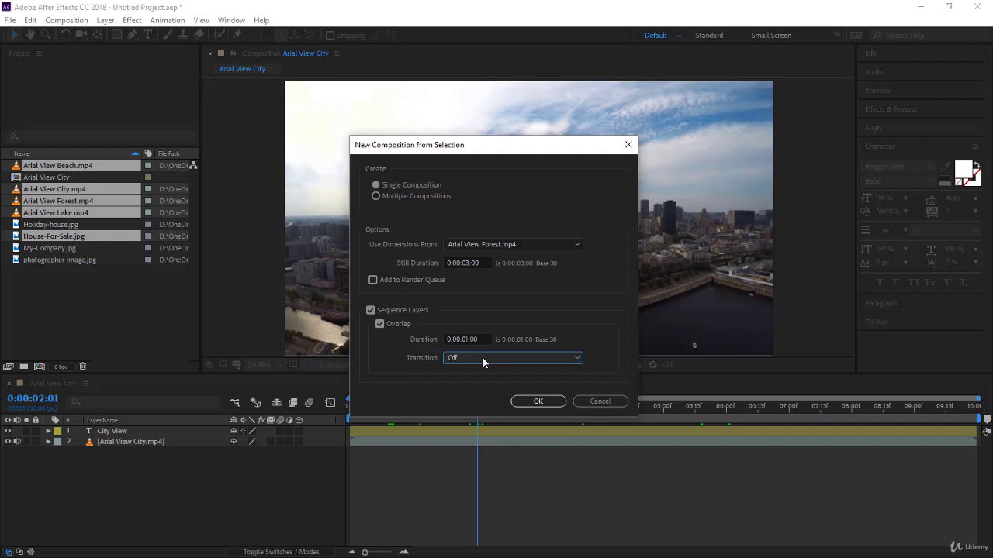
left_click(482, 359)
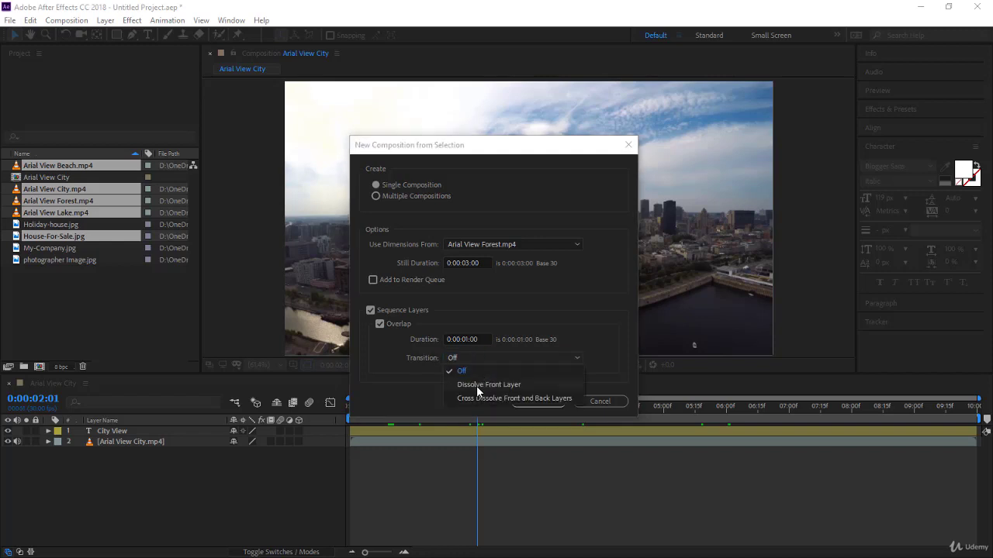
left_click(477, 387)
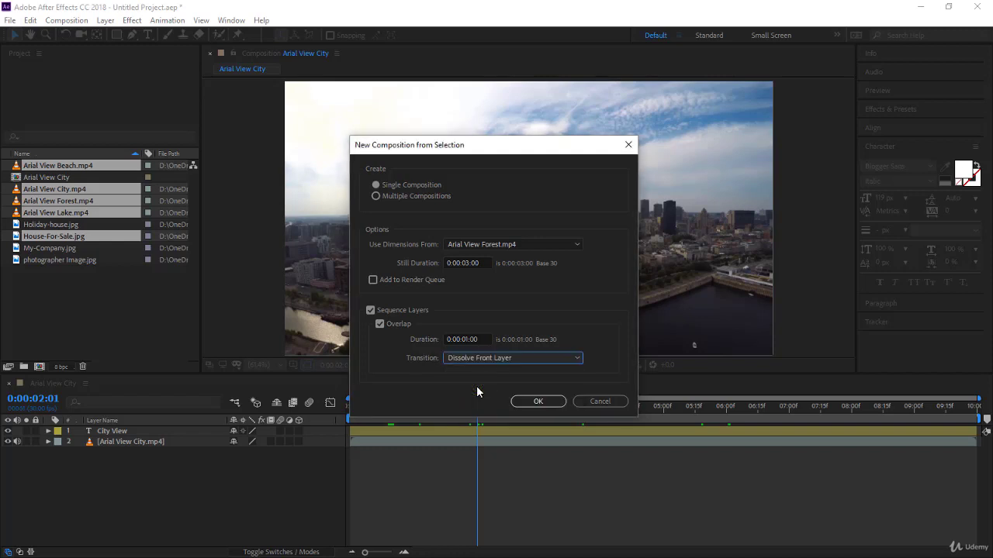
left_click(487, 362)
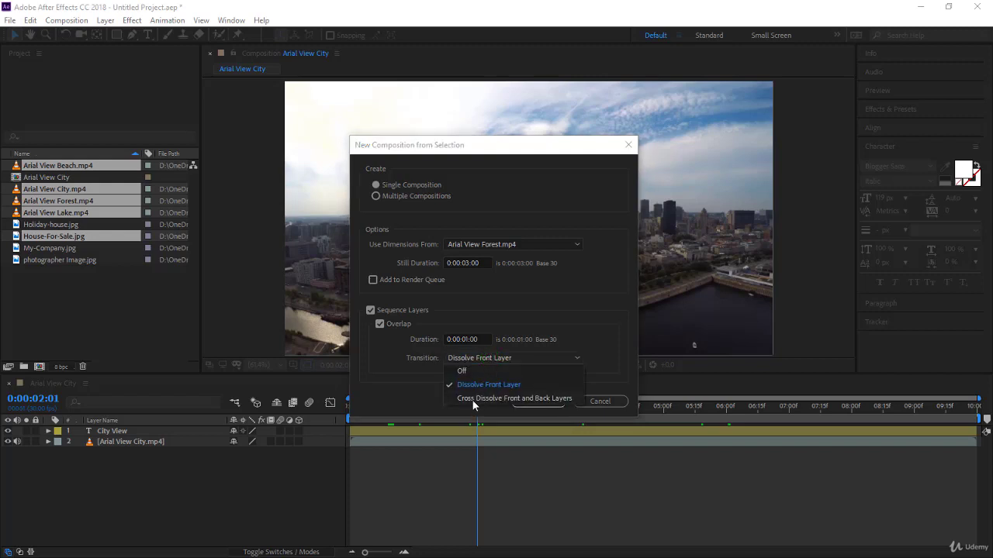
left_click(472, 399)
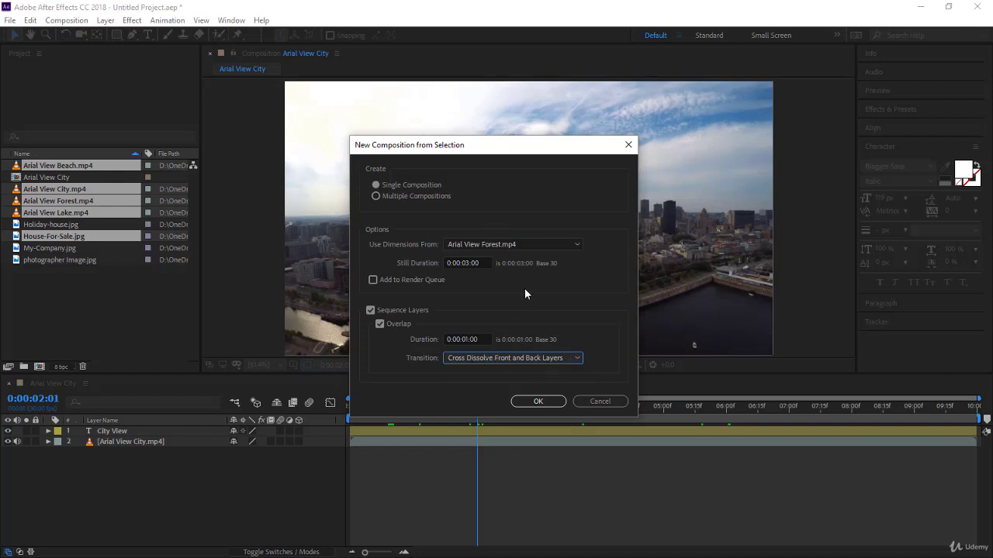
left_click(538, 401)
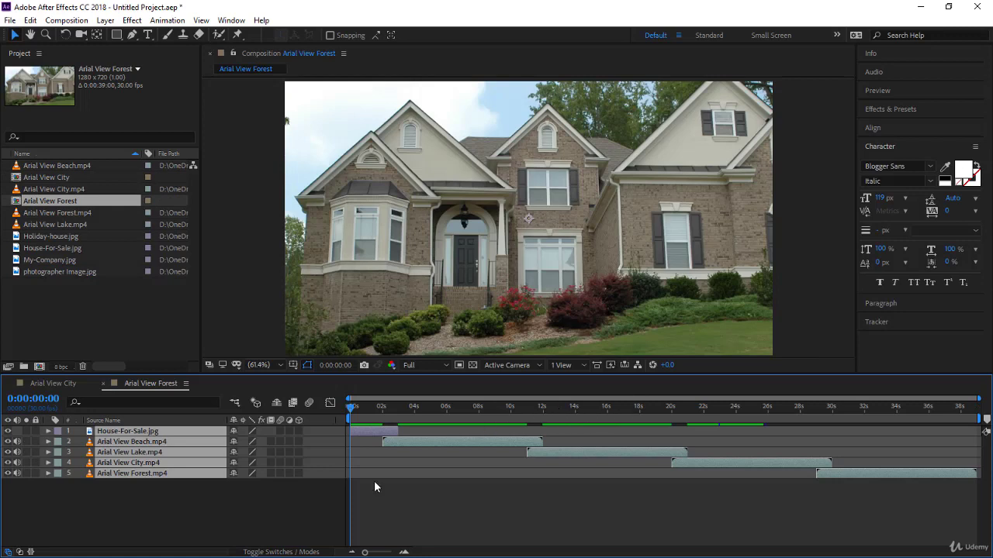
left_click(290, 503)
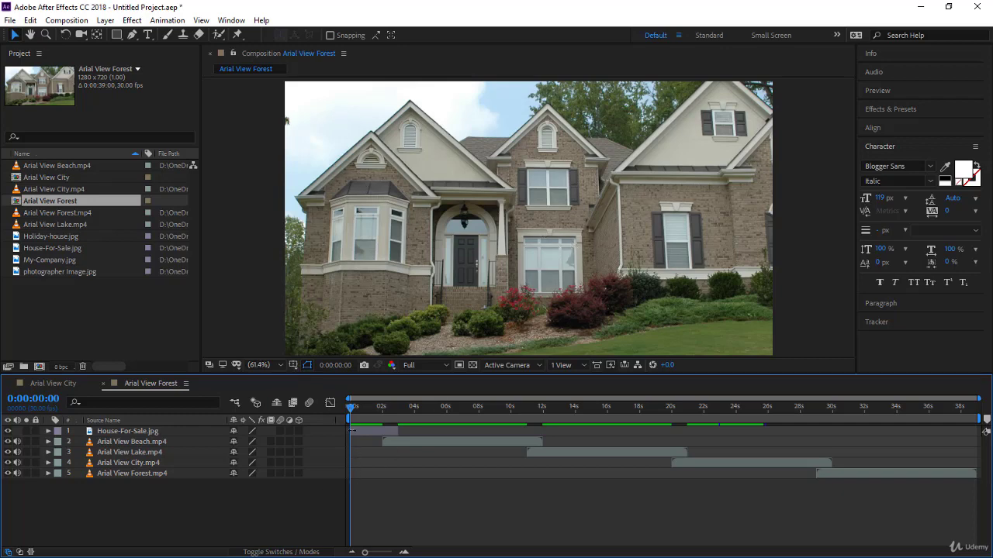
left_click_drag(349, 408, 305, 463)
key("space")
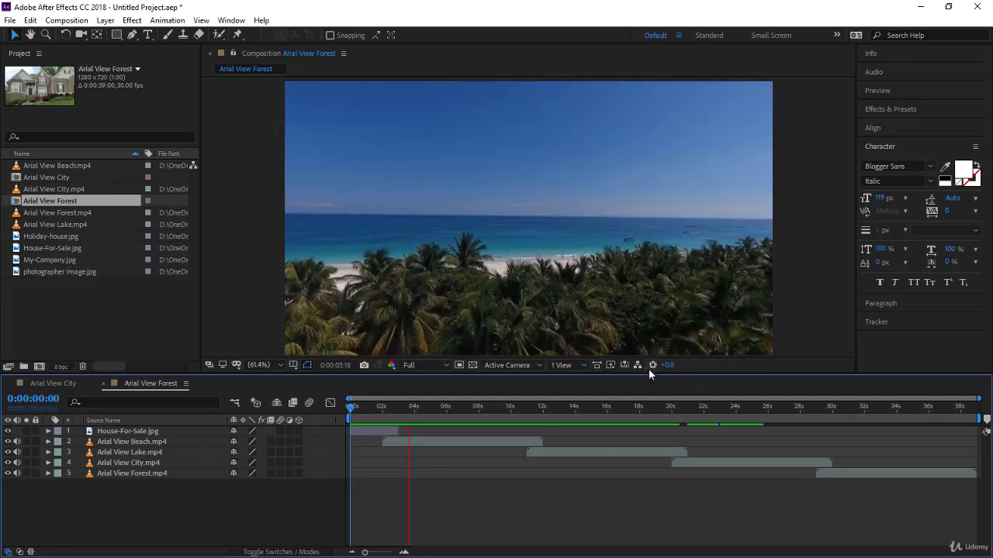
left_click(500, 406)
key("space")
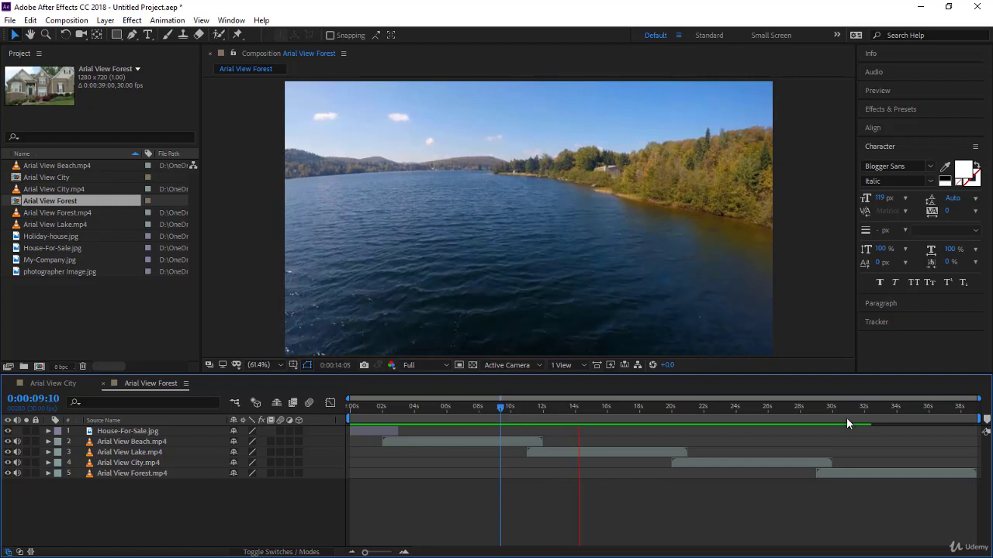
left_click(498, 411)
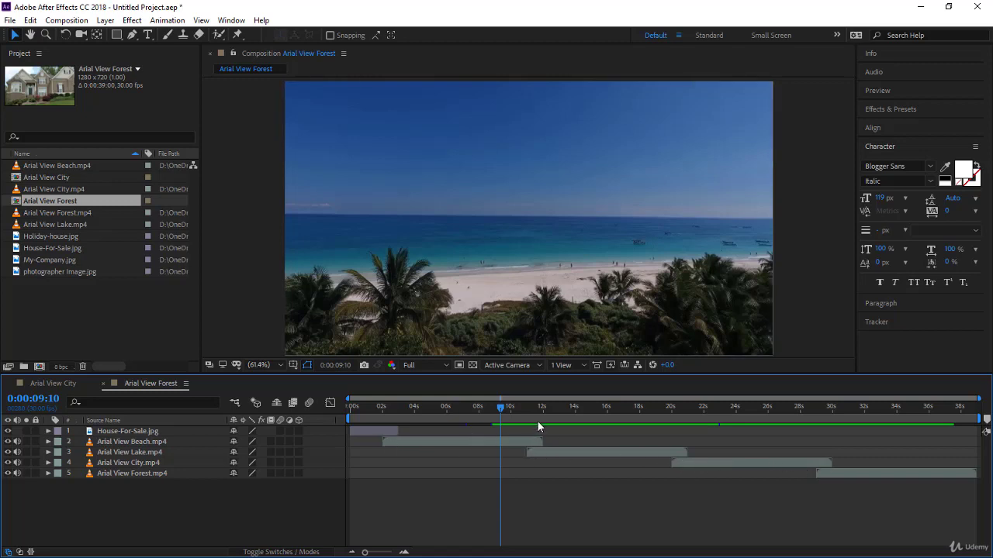
key("Home")
key("space")
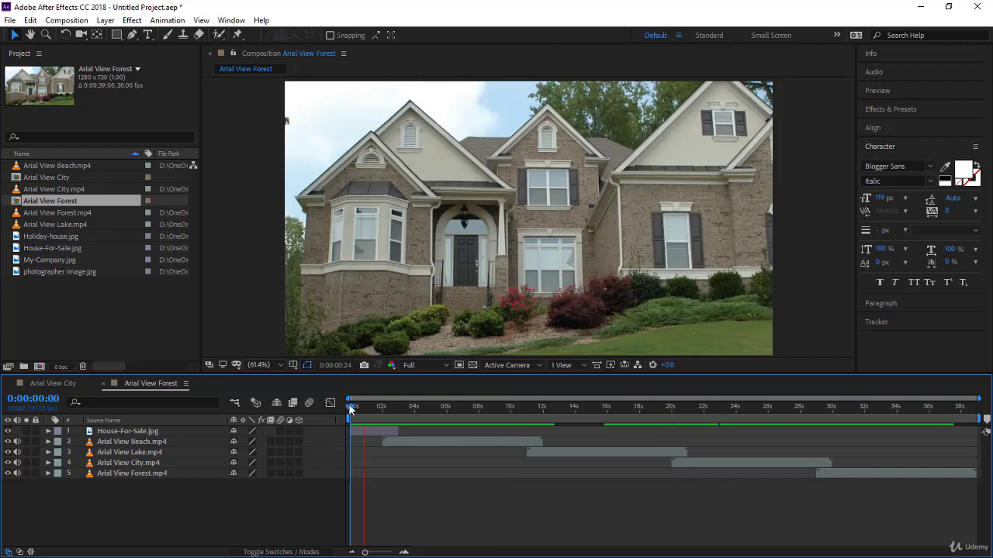
left_click(350, 411)
key("space")
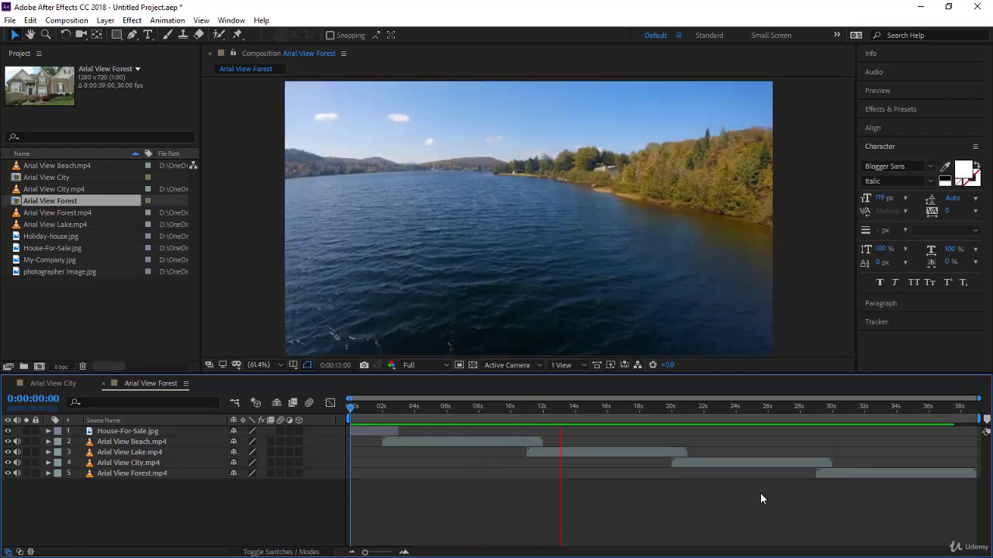
left_click(493, 406)
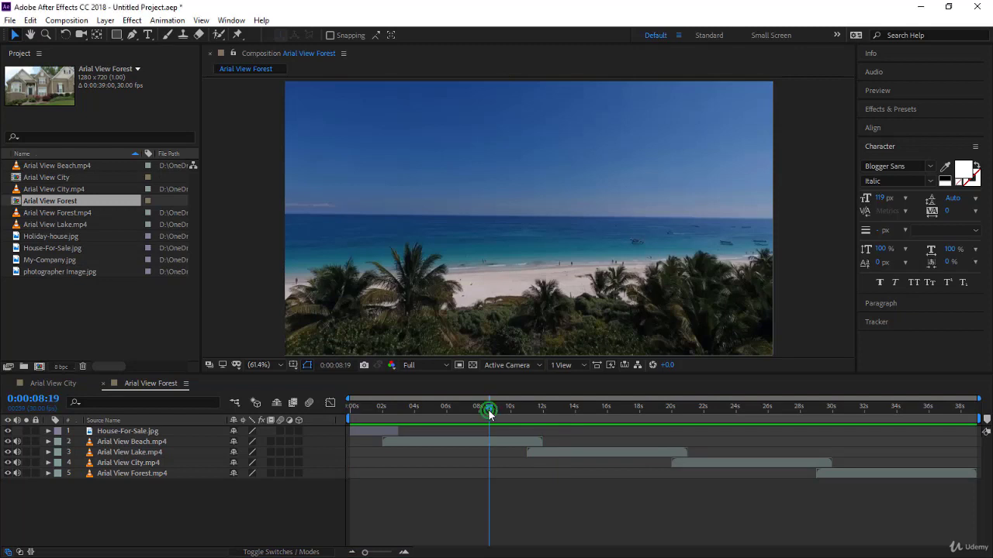
left_click_drag(490, 405, 473, 405)
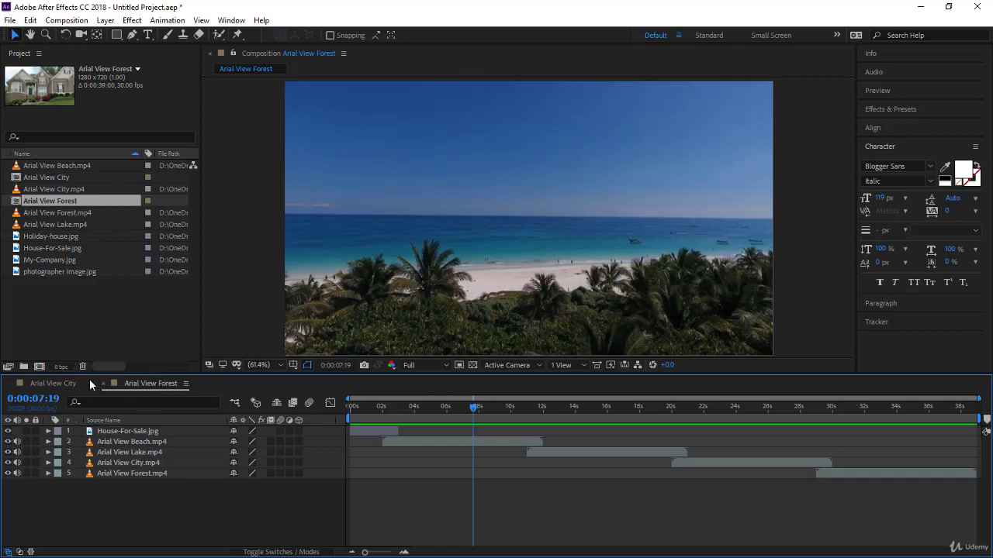
left_click(62, 382)
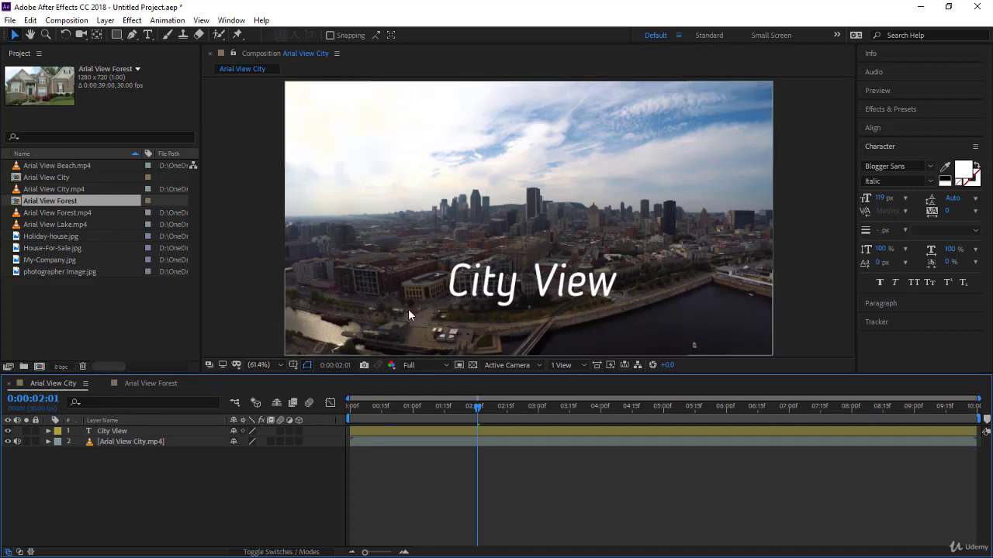
left_click(130, 384)
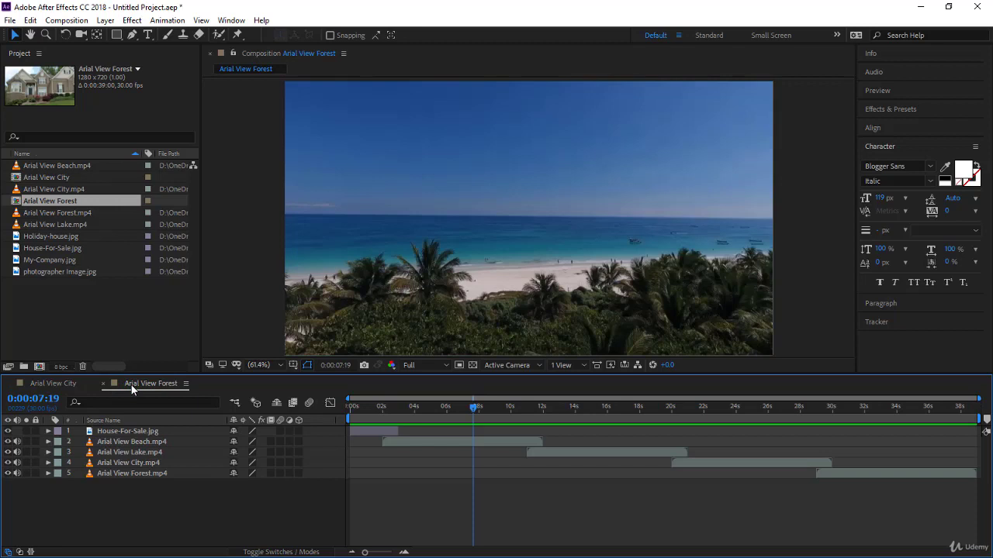